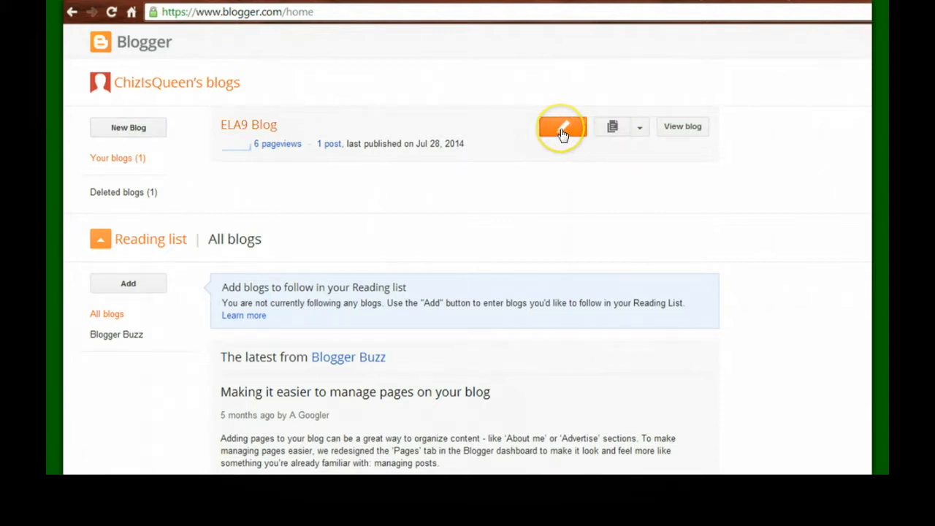
Step: Create the blog 'My Journal' with an available blogspot address and the Simple template
{"action": "left_click", "coordinate": [127, 130]}
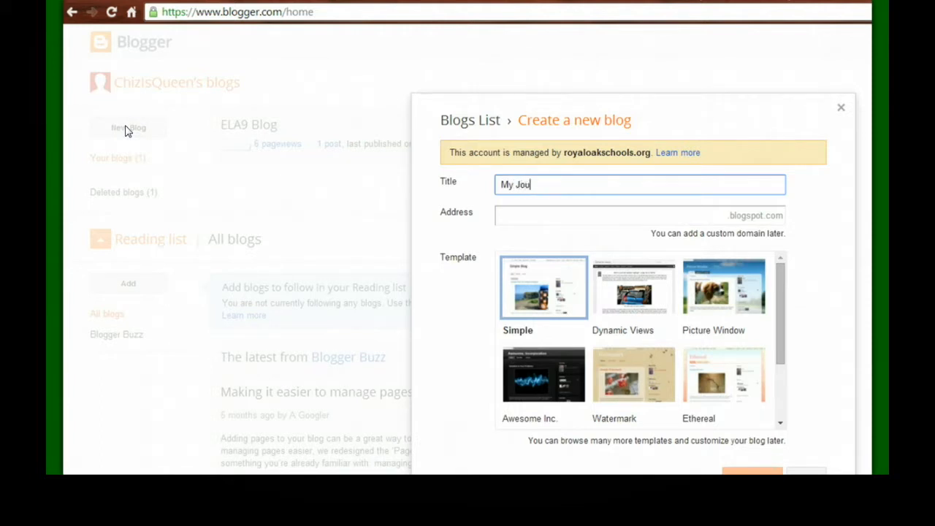
{"action": "key", "text": "Tab"}
{"action": "type", "text": "chizjoun"}
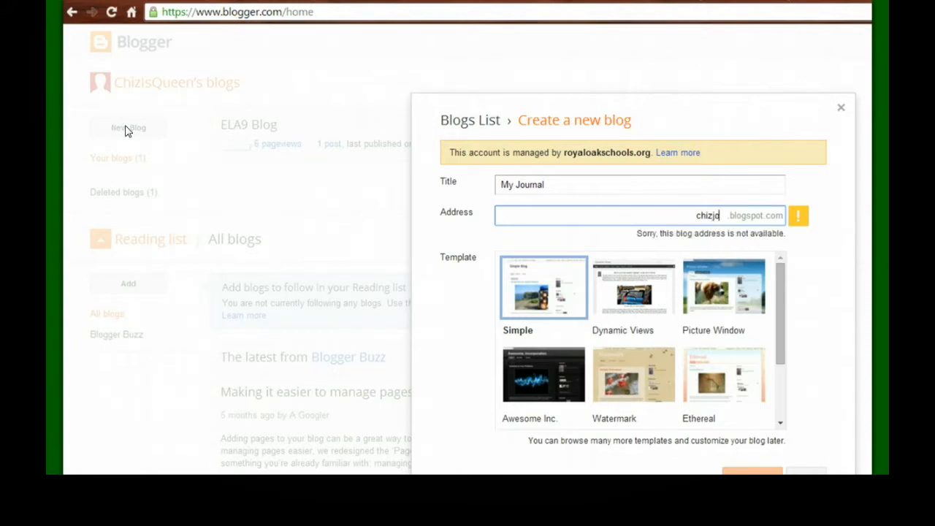
{"action": "key", "text": "BackSpace"}
{"action": "key", "text": "BackSpace"}
{"action": "type", "text": "u"}
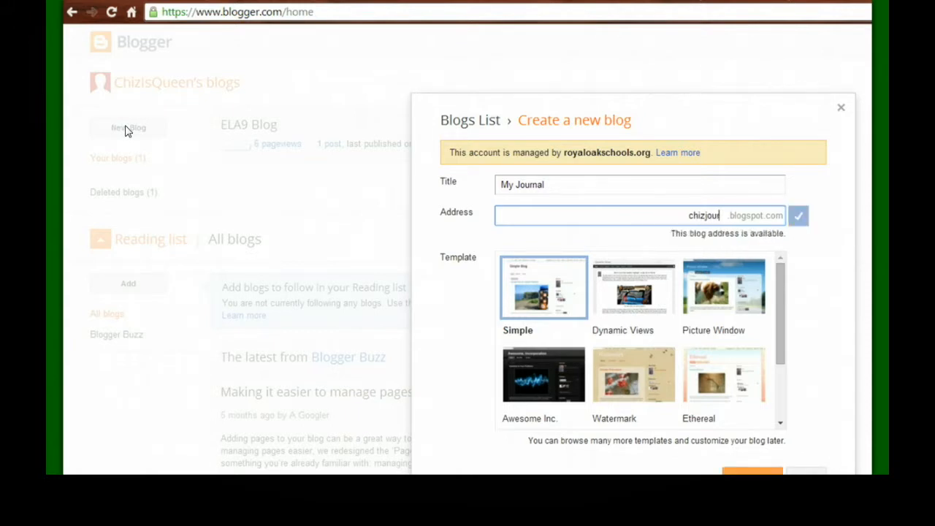
{"action": "type", "text": "rnal"}
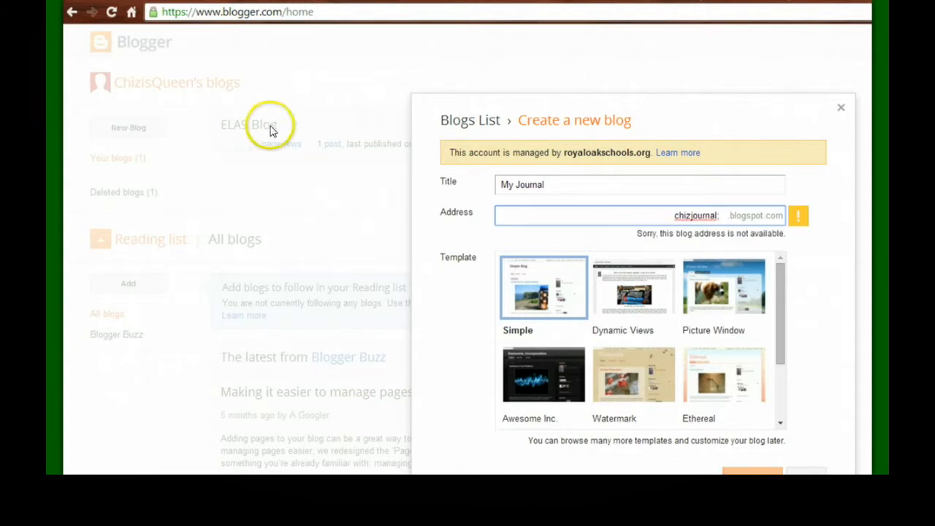
{"action": "key", "text": "BackSpace"}
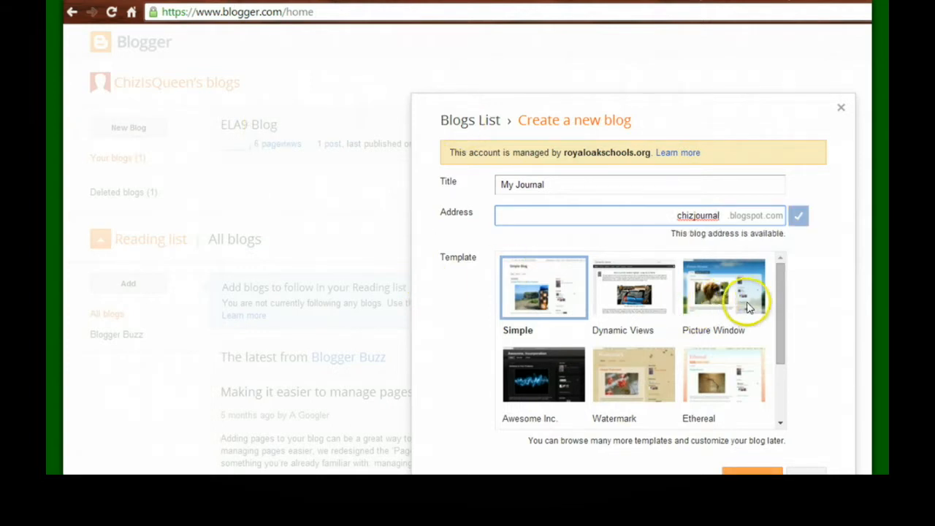
{"action": "left_click", "coordinate": [546, 280]}
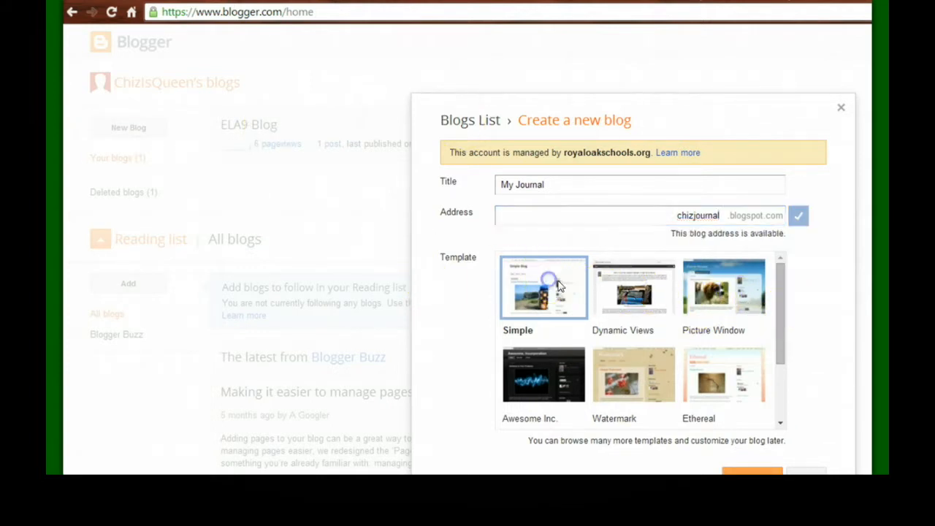
{"action": "left_click_drag", "start_coordinate": [779, 330], "coordinate": [781, 352]}
{"action": "left_click", "coordinate": [726, 471]}
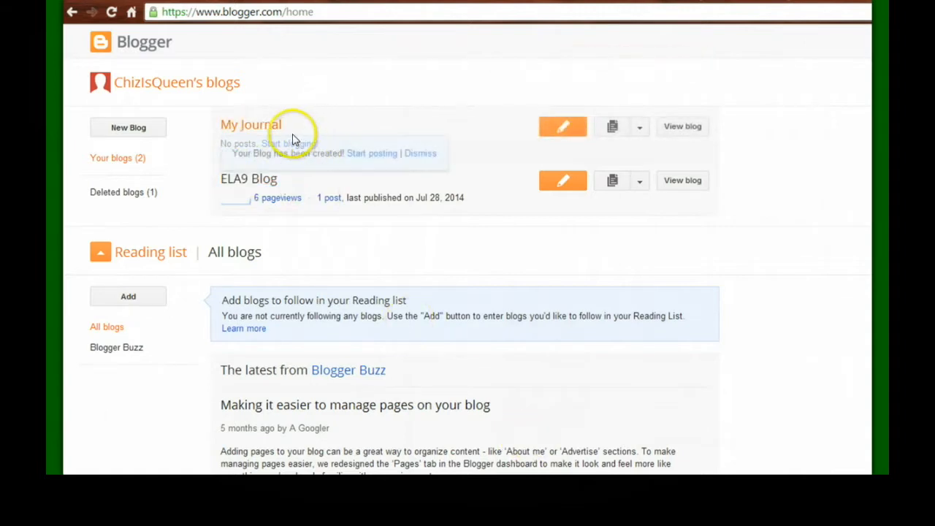
Step: Open My Journal's Settings page from its dropdown in the blogs list
{"action": "left_click", "coordinate": [252, 125]}
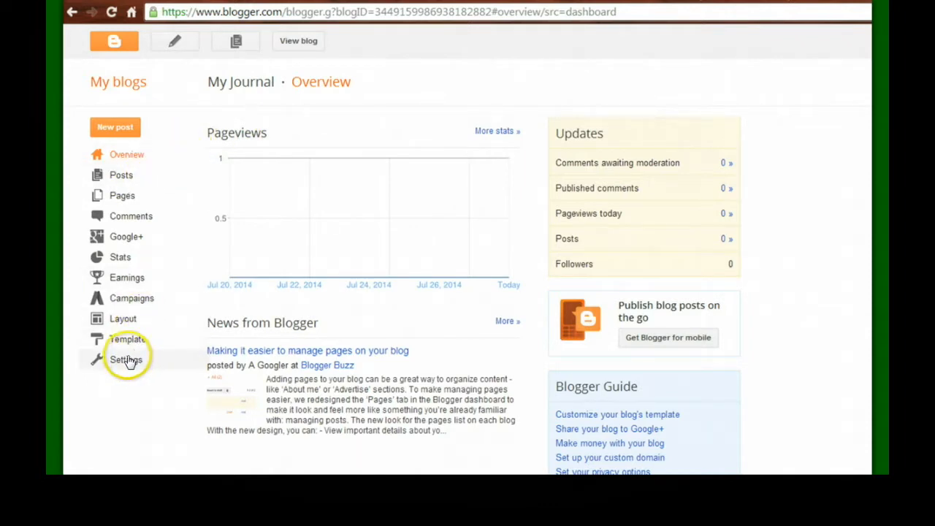
{"action": "left_click", "coordinate": [72, 11]}
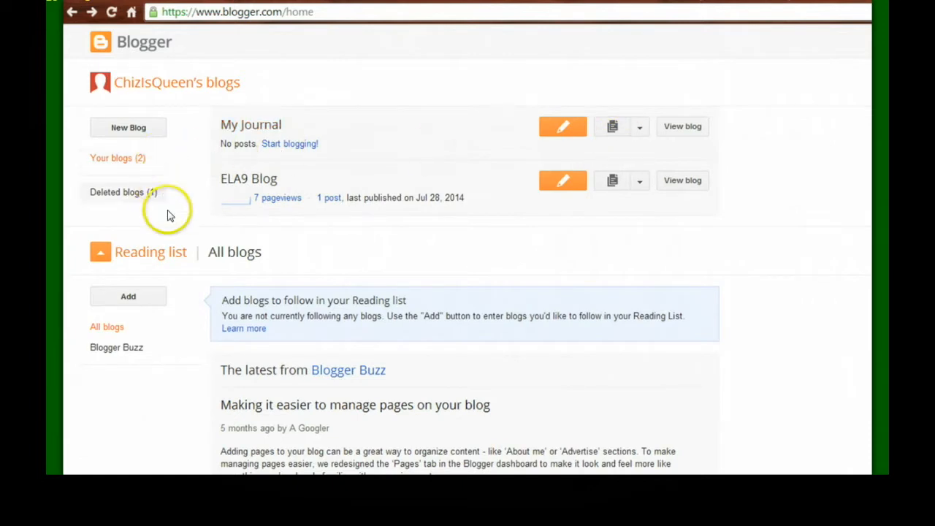
{"action": "left_click", "coordinate": [640, 129]}
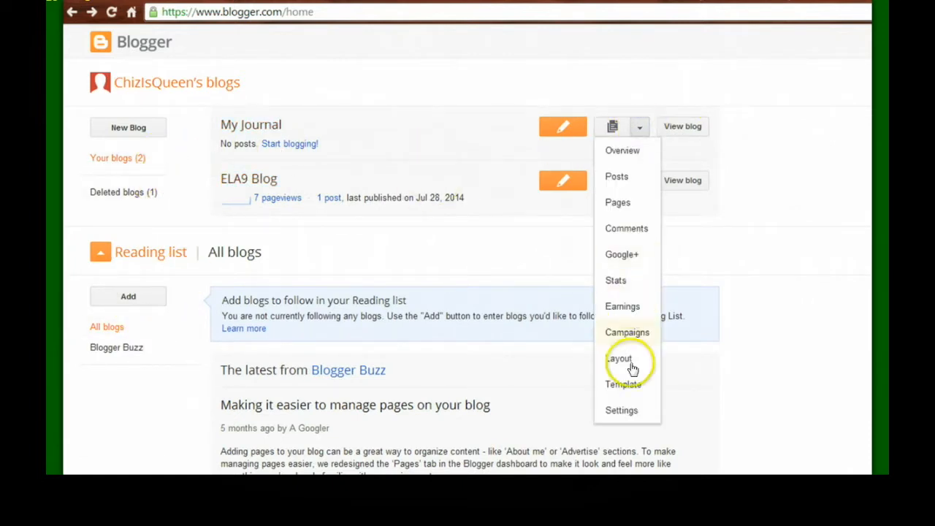
{"action": "left_click", "coordinate": [623, 412]}
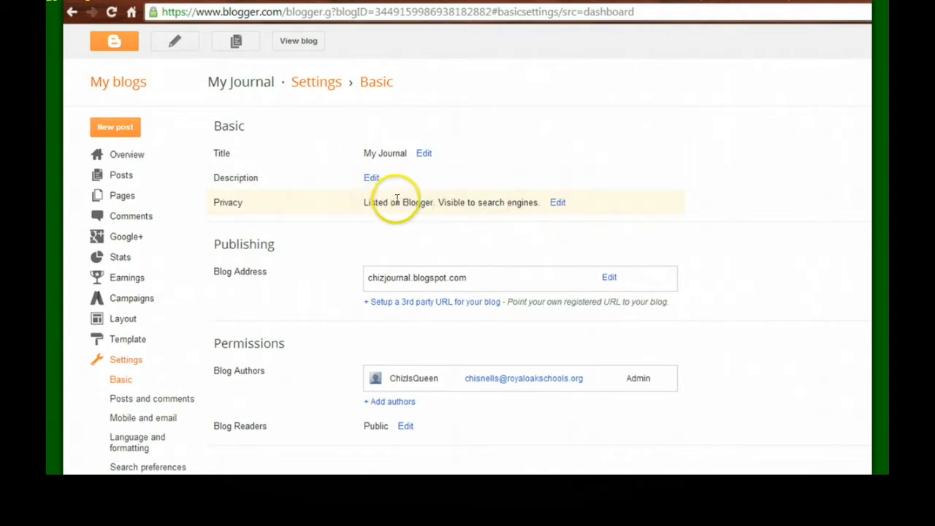
Step: Set My Journal's privacy to not listed on Blogger and not visible to search engines, and save
{"action": "left_click", "coordinate": [557, 203]}
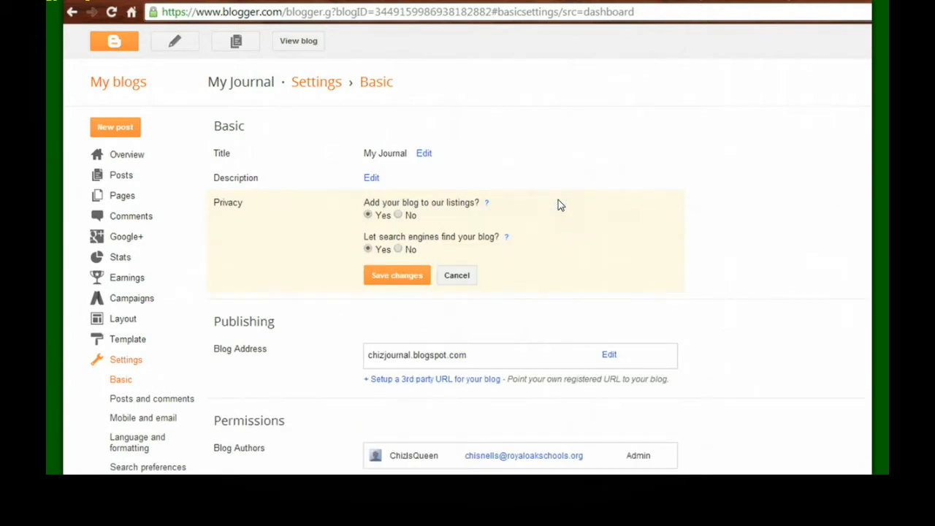
{"action": "left_click", "coordinate": [397, 215]}
{"action": "left_click", "coordinate": [398, 249]}
{"action": "left_click", "coordinate": [398, 276]}
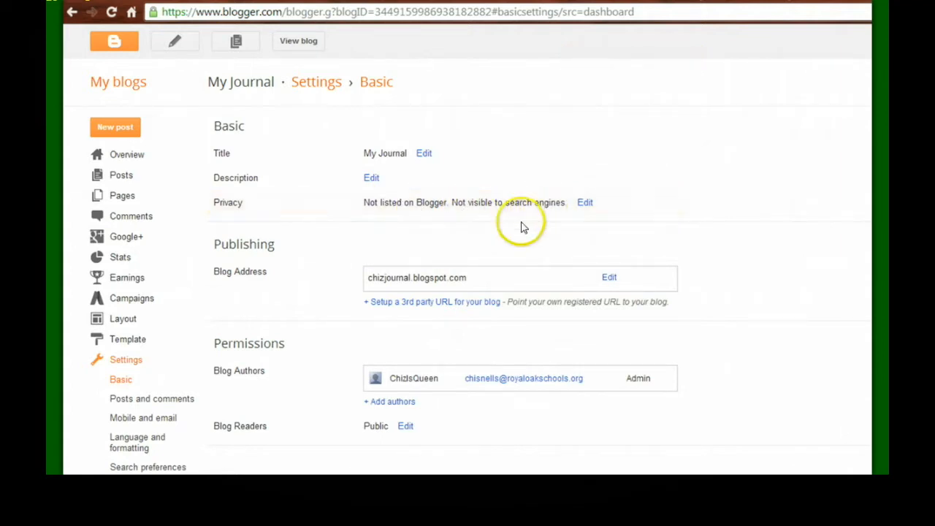
{"action": "scroll", "coordinate": [431, 334], "scroll_direction": "down", "scroll_amount": 3}
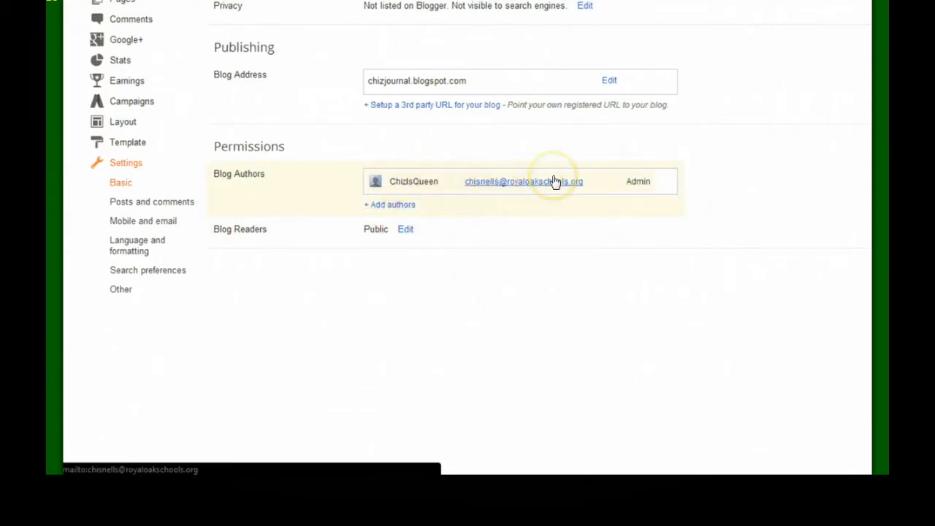
Step: Edit Blog Readers and select 'Private - Only these readers'
{"action": "left_click", "coordinate": [390, 208]}
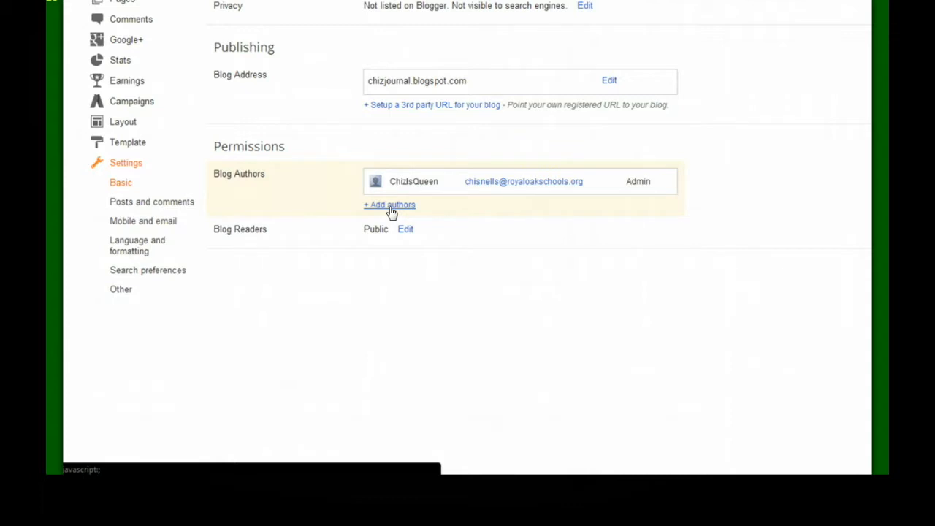
{"action": "left_click", "coordinate": [405, 230]}
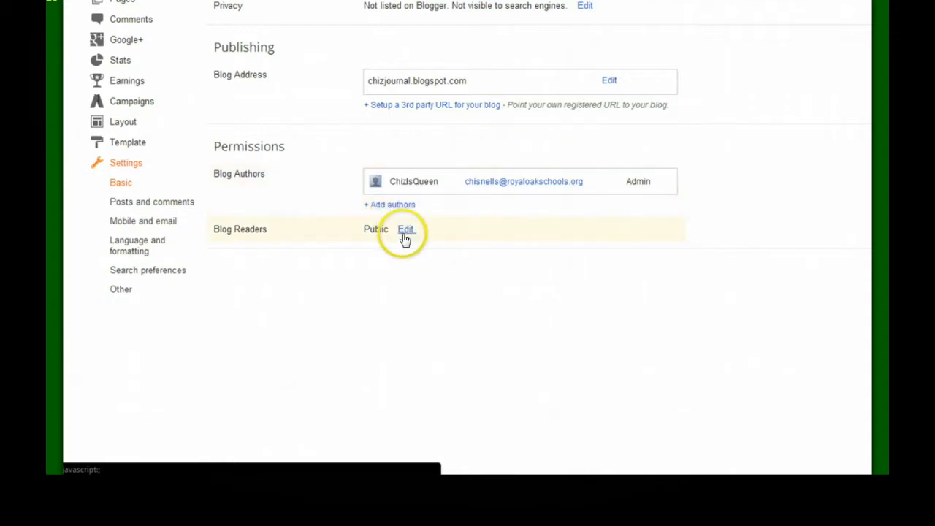
{"action": "left_click", "coordinate": [405, 231]}
{"action": "left_click", "coordinate": [405, 231]}
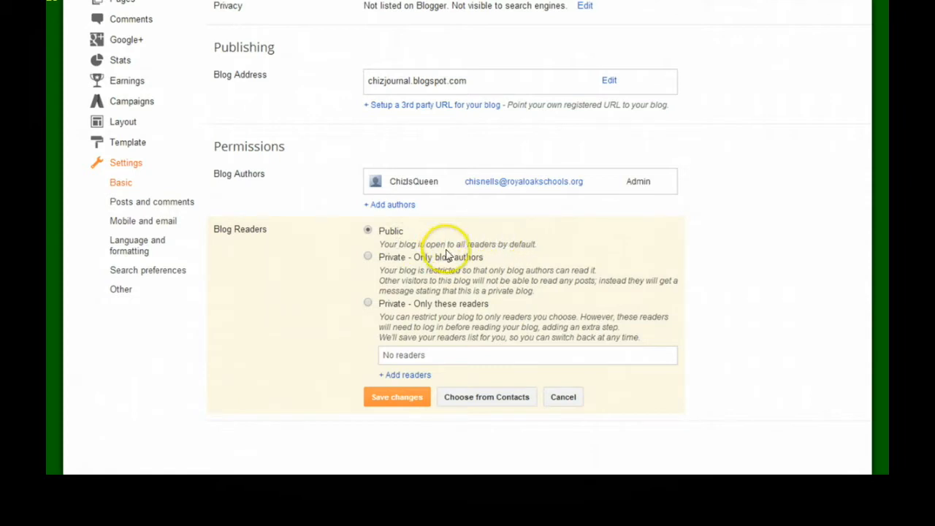
{"action": "left_click", "coordinate": [367, 256]}
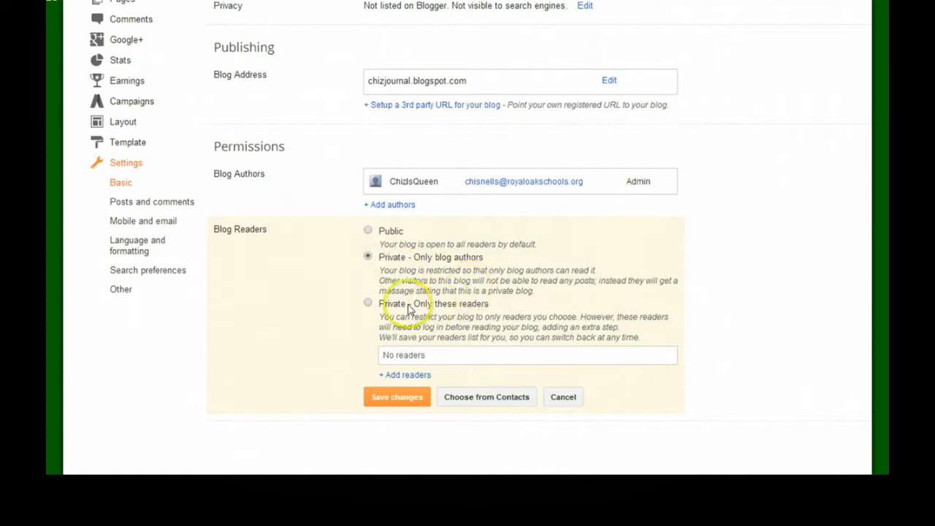
{"action": "left_click", "coordinate": [368, 305]}
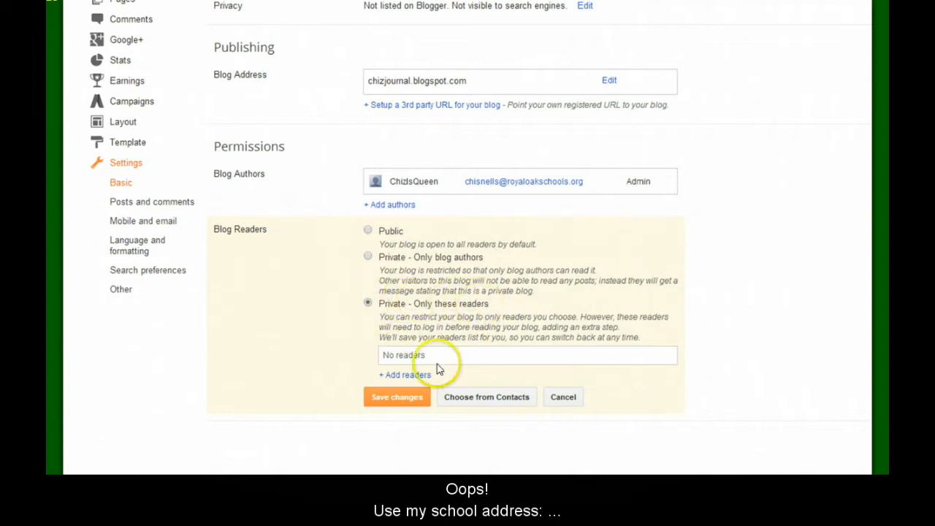
Step: Add the reader's e-mail address as an invited reader and save the changes
{"action": "left_click", "coordinate": [409, 376]}
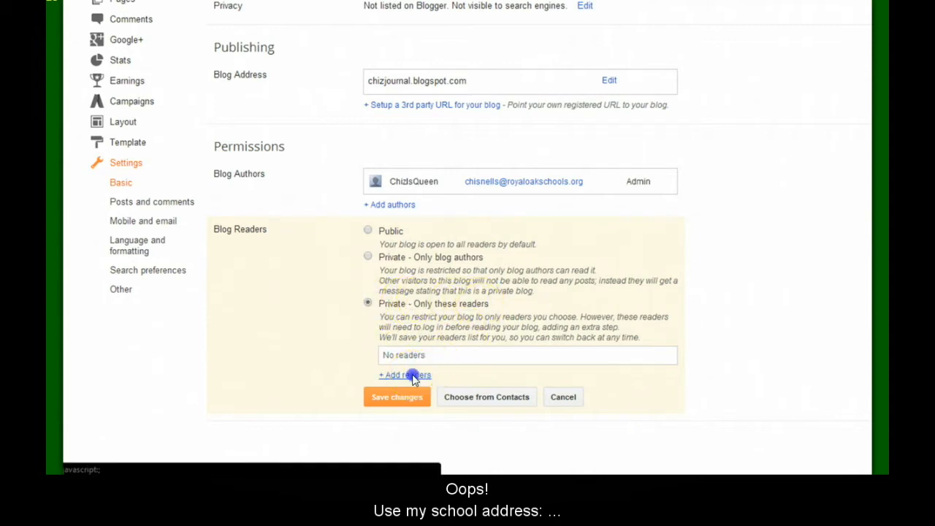
{"action": "left_click", "coordinate": [409, 392]}
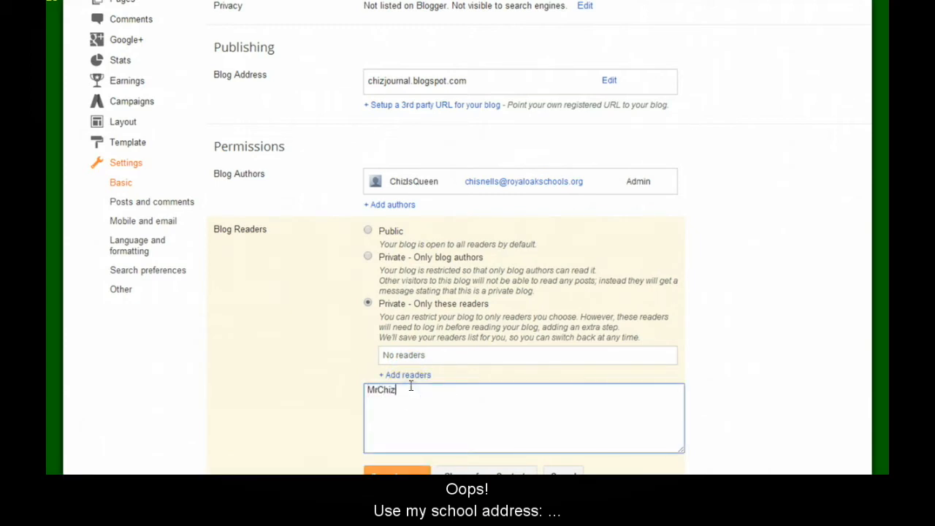
{"action": "scroll", "coordinate": [826, 205], "scroll_direction": "down", "scroll_amount": 1}
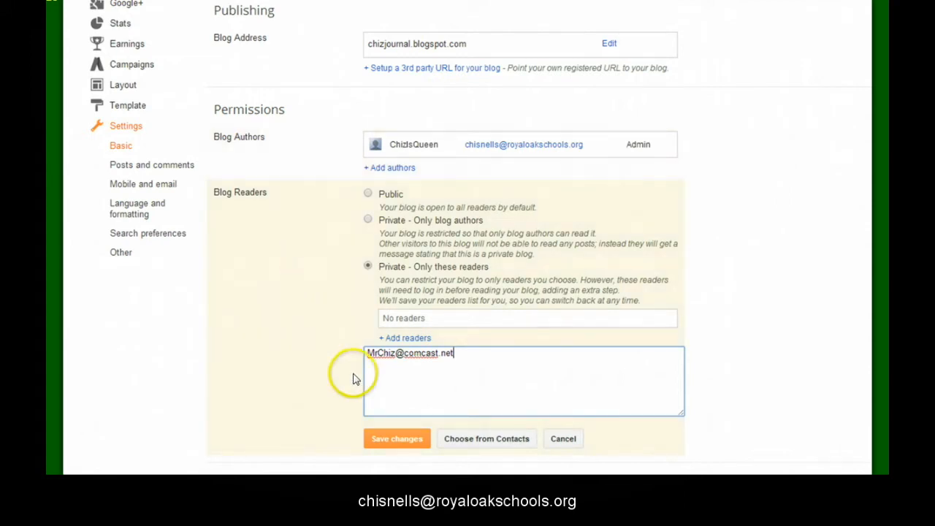
{"action": "left_click", "coordinate": [387, 442]}
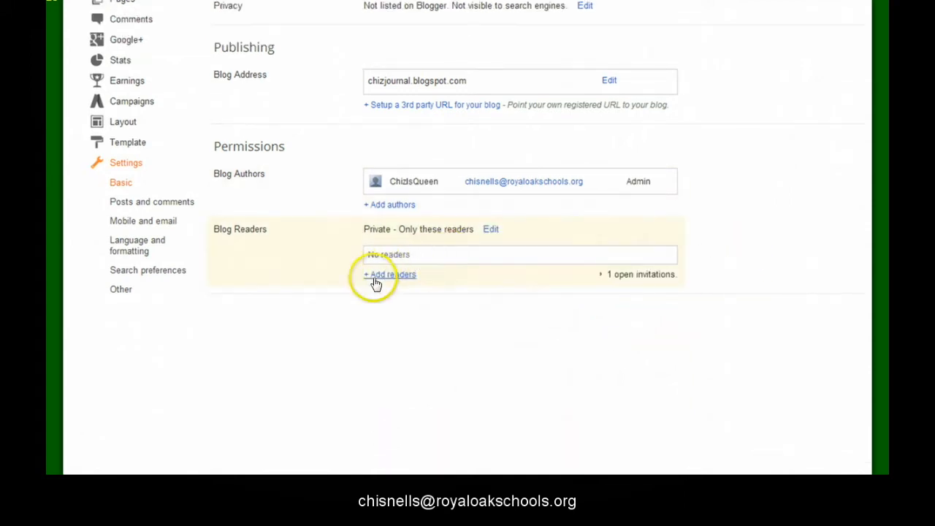
Step: Reopen the Blog Readers settings to confirm them and save again
{"action": "left_click", "coordinate": [493, 232]}
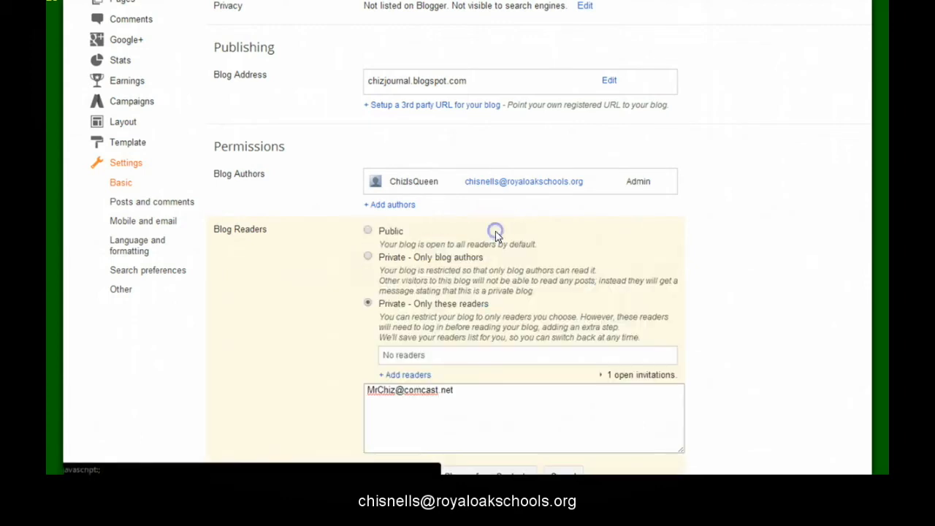
{"action": "scroll", "coordinate": [763, 355], "scroll_direction": "down", "scroll_amount": 1}
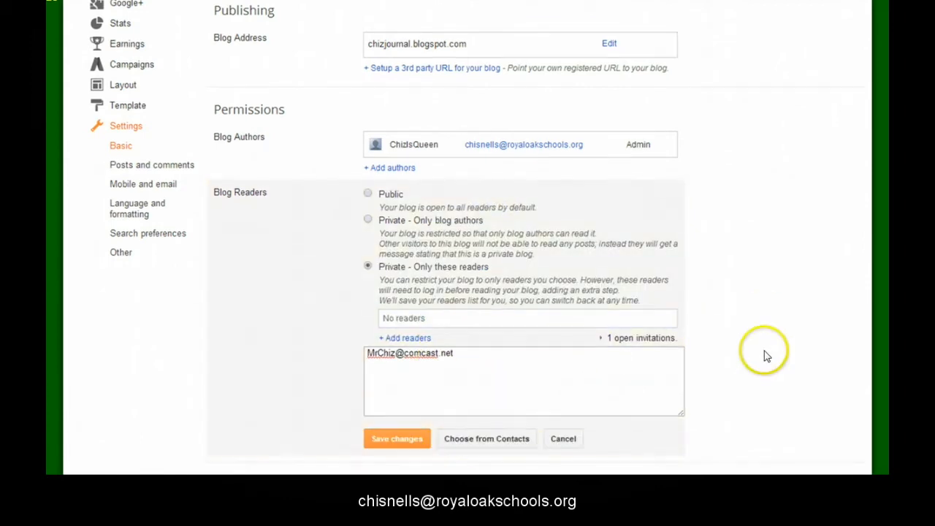
{"action": "left_click", "coordinate": [384, 436]}
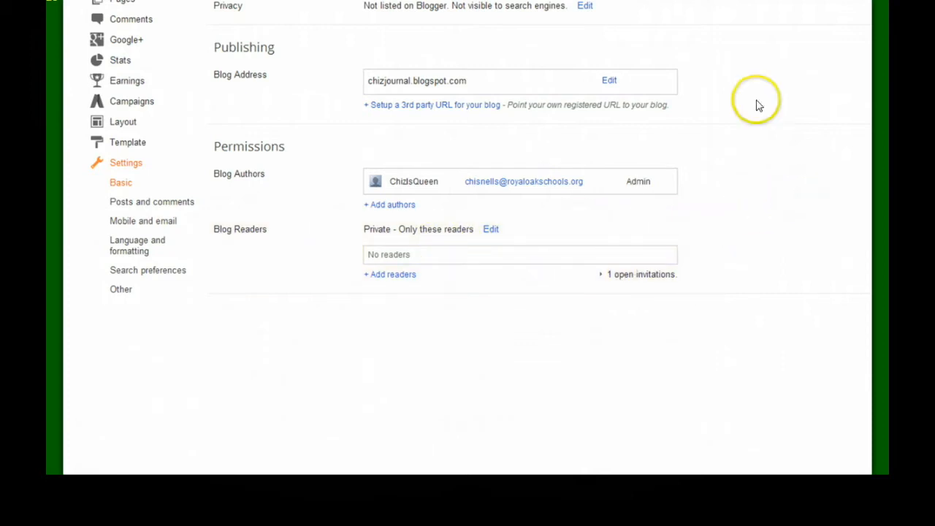
Step: Publish the post 'There are my private thoughts. . .', view it, and return to My blogs
{"action": "left_click", "coordinate": [228, 32]}
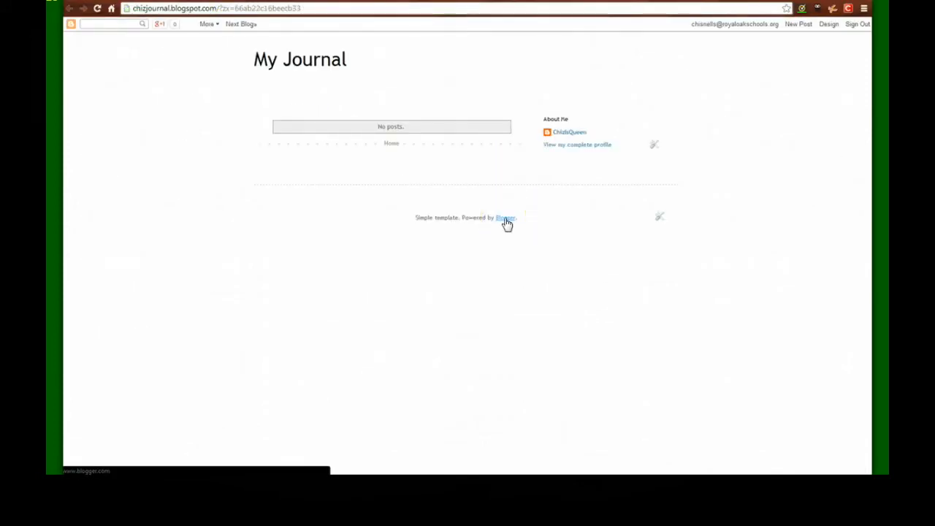
{"action": "left_click", "coordinate": [792, 24]}
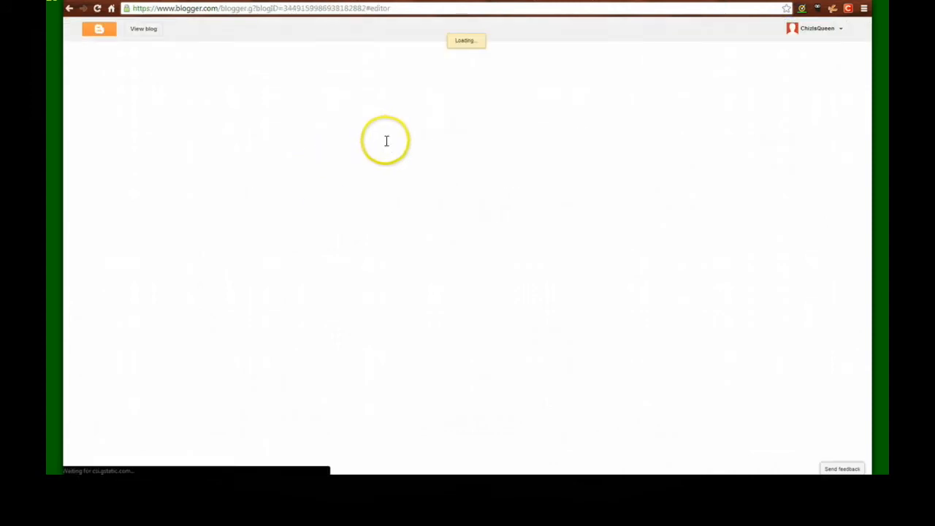
{"action": "left_click", "coordinate": [344, 169]}
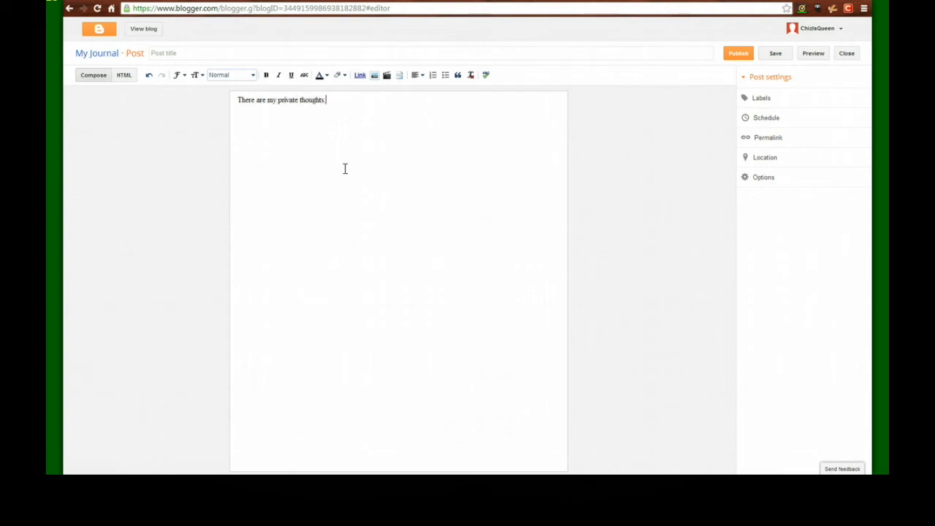
{"action": "left_click", "coordinate": [738, 53]}
{"action": "left_click", "coordinate": [229, 29]}
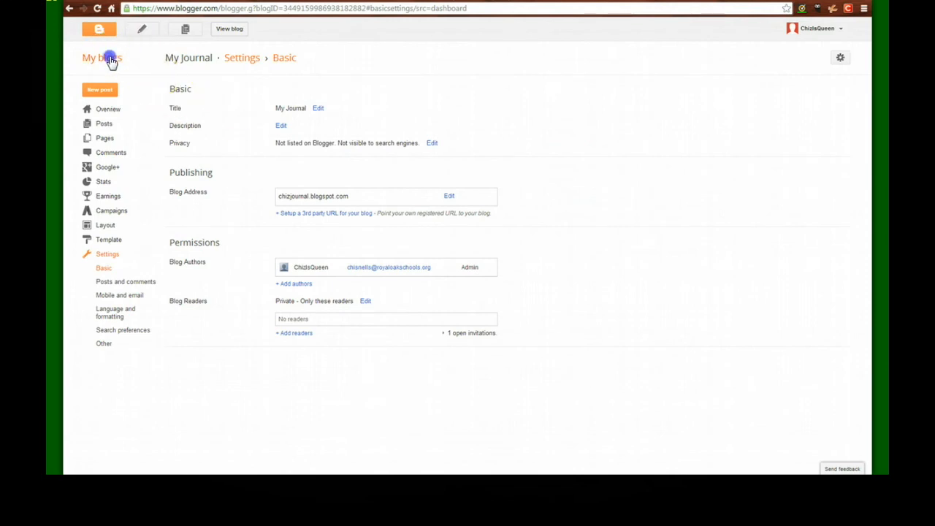
{"action": "left_click", "coordinate": [102, 58]}
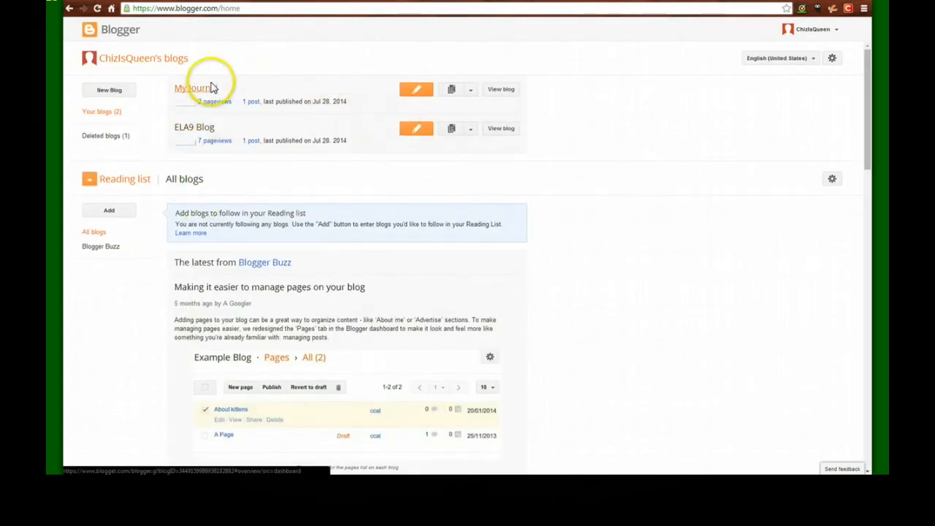